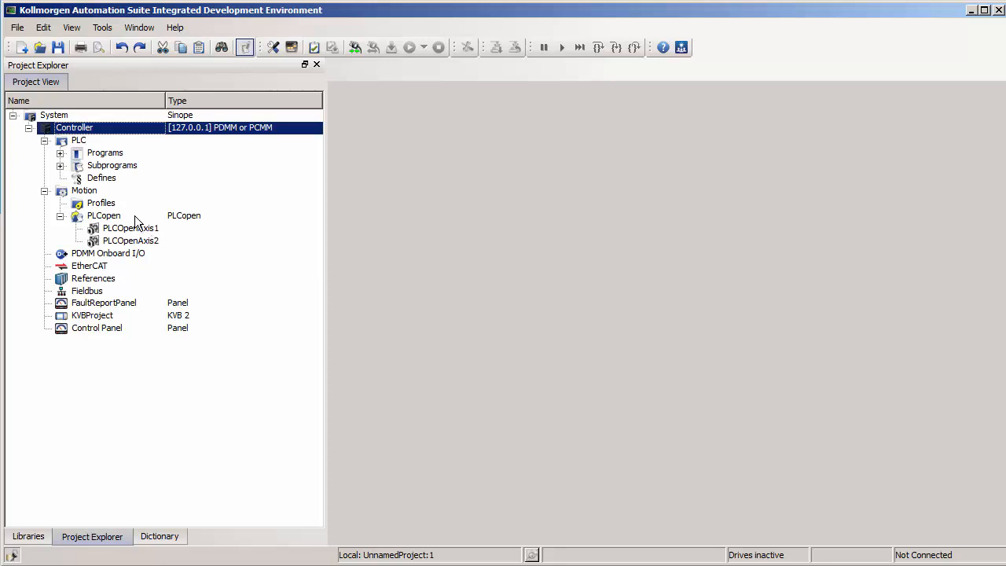
# Step: Create a new PLCopen axis named Axis3 from the PLCopen group's New Axis option
pyautogui.rightClick(135, 218)
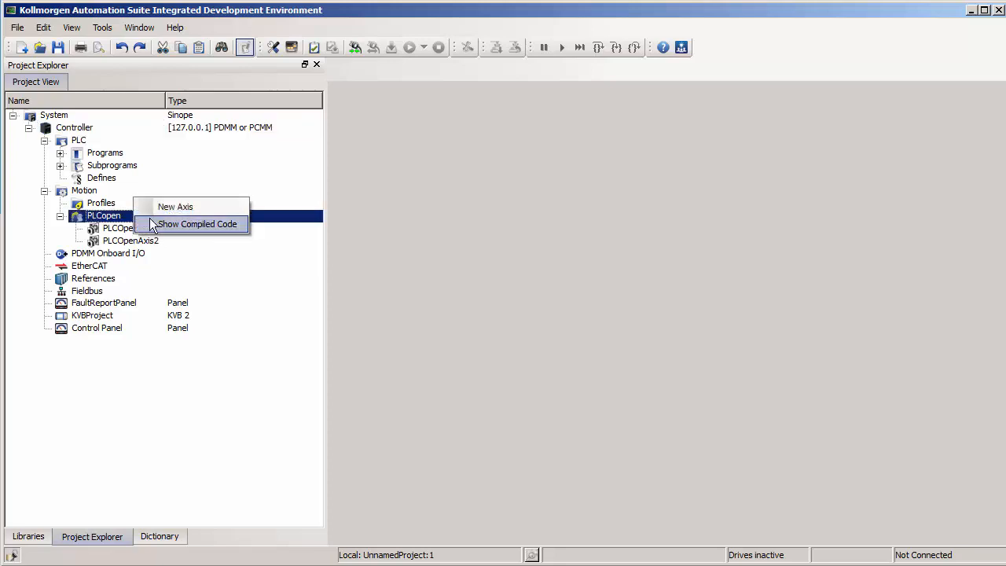
pyautogui.click(217, 210)
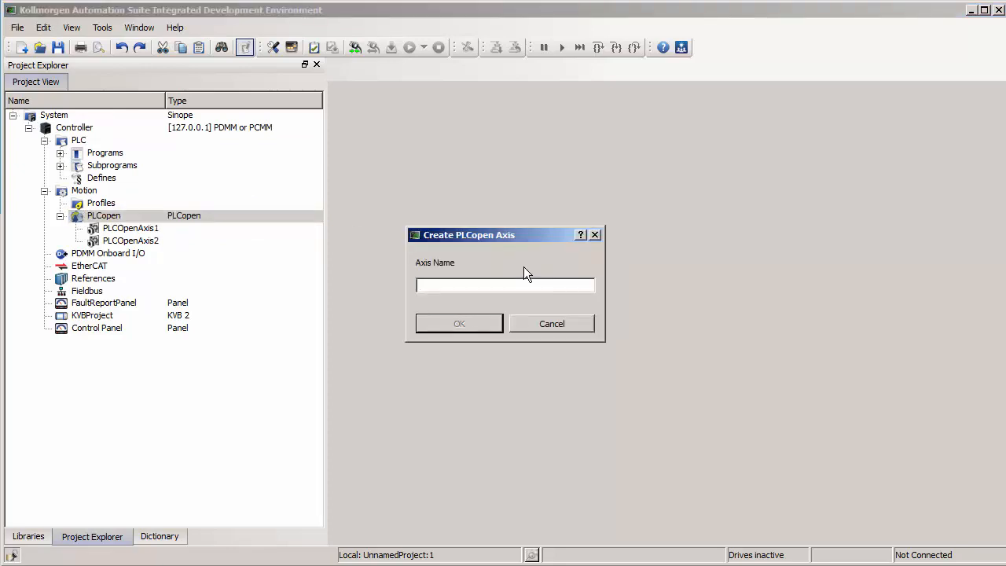
pyautogui.write('Axis3')
pyautogui.click(479, 323)
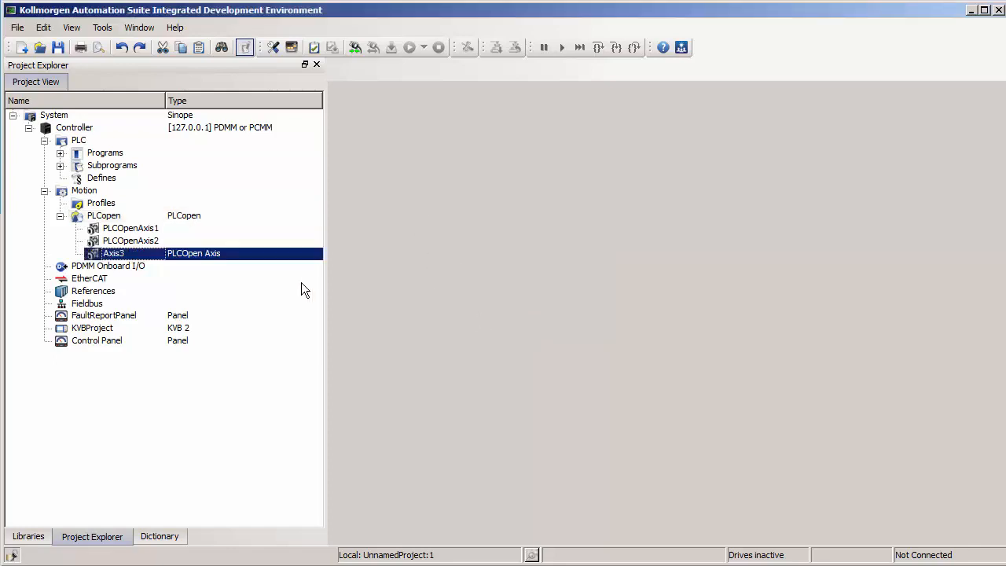
# Step: Open Axis3's Properties and inspect the axis name and the Type dropdown, still set to Servo
pyautogui.click(130, 228)
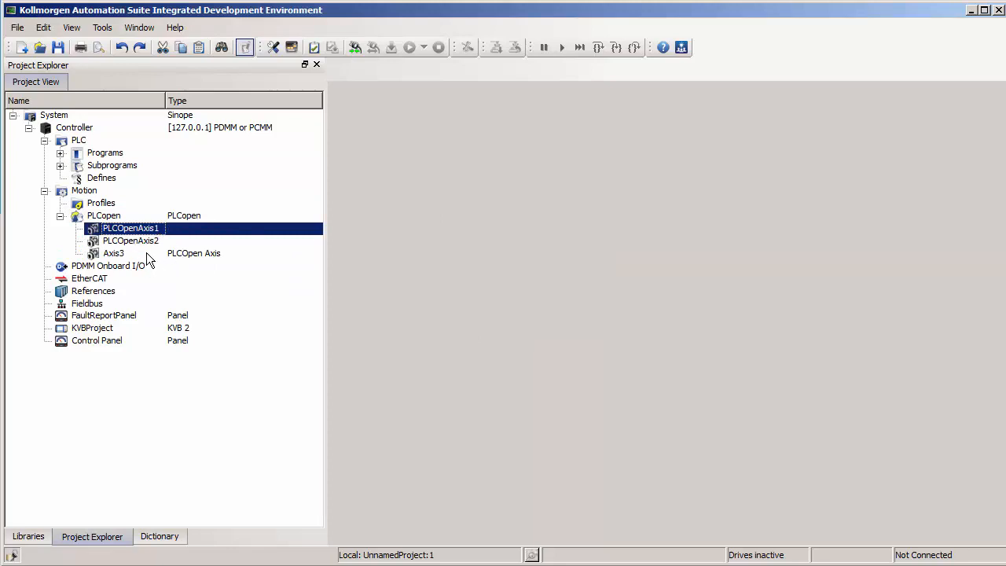
pyautogui.rightClick(146, 253)
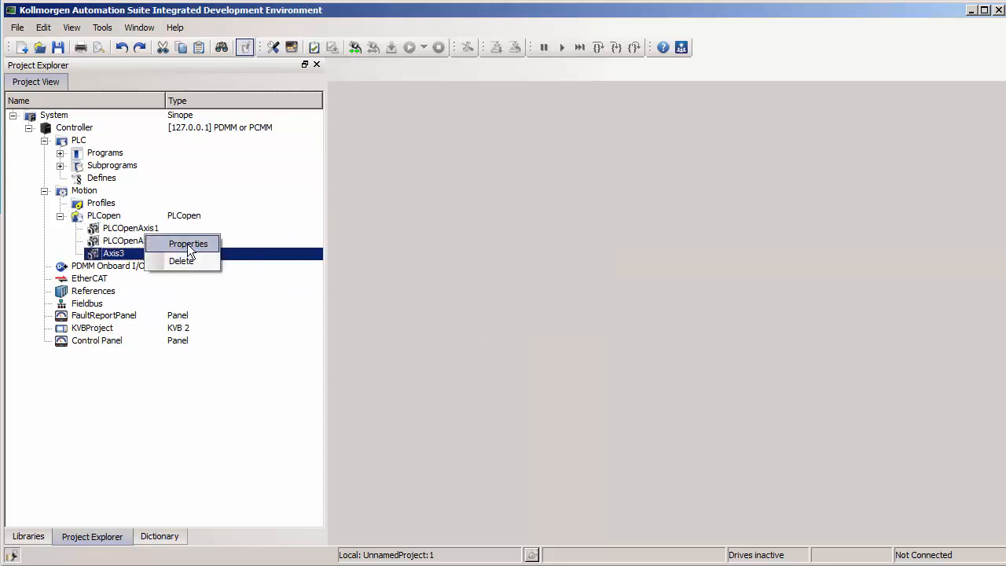
pyautogui.click(188, 243)
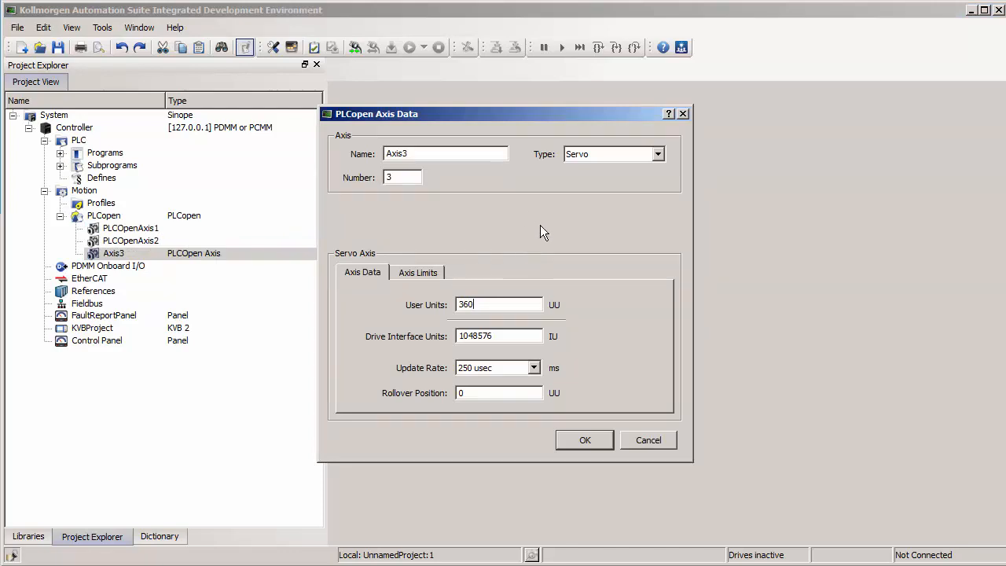
pyautogui.click(407, 154)
pyautogui.click(607, 156)
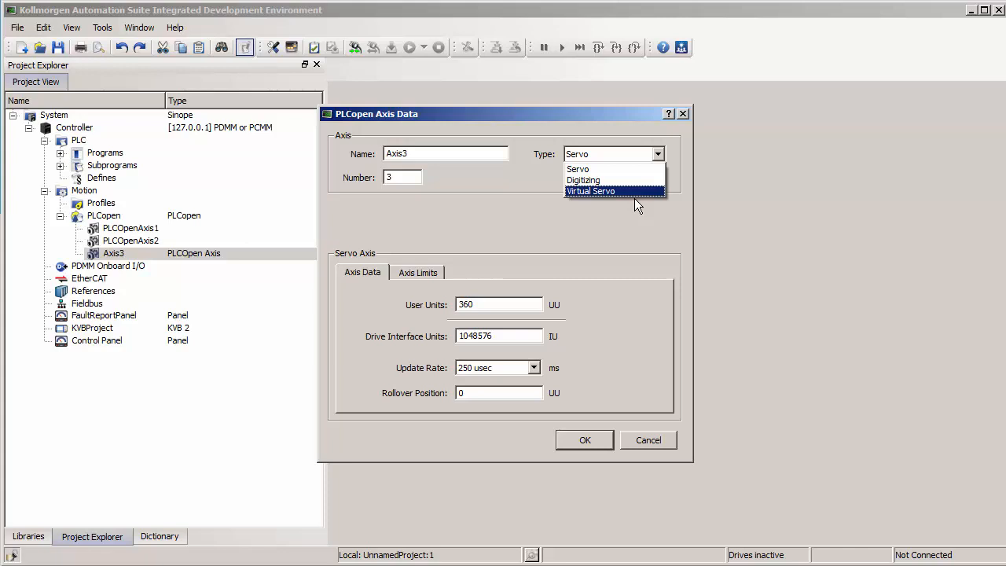
pyautogui.click(487, 192)
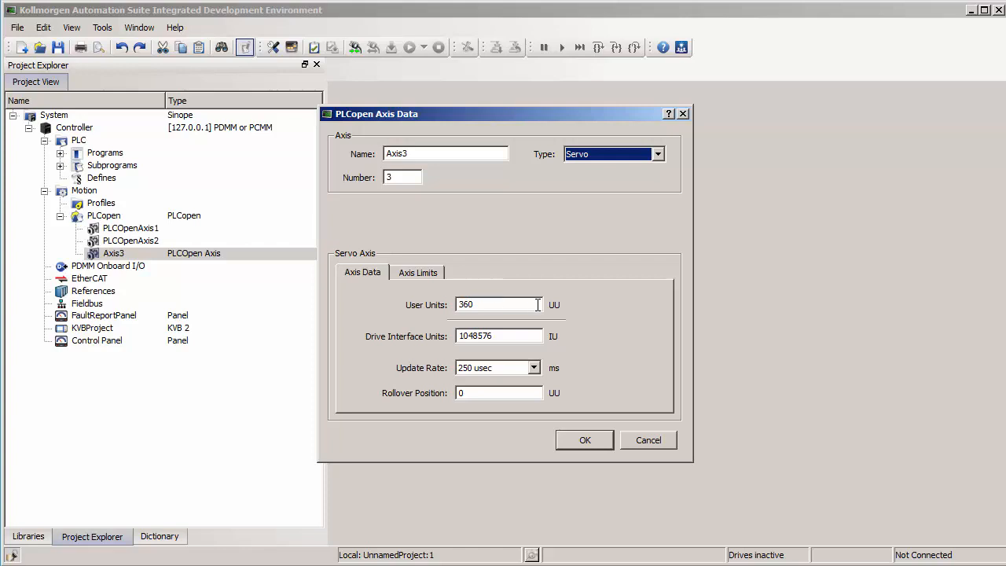
pyautogui.click(525, 305)
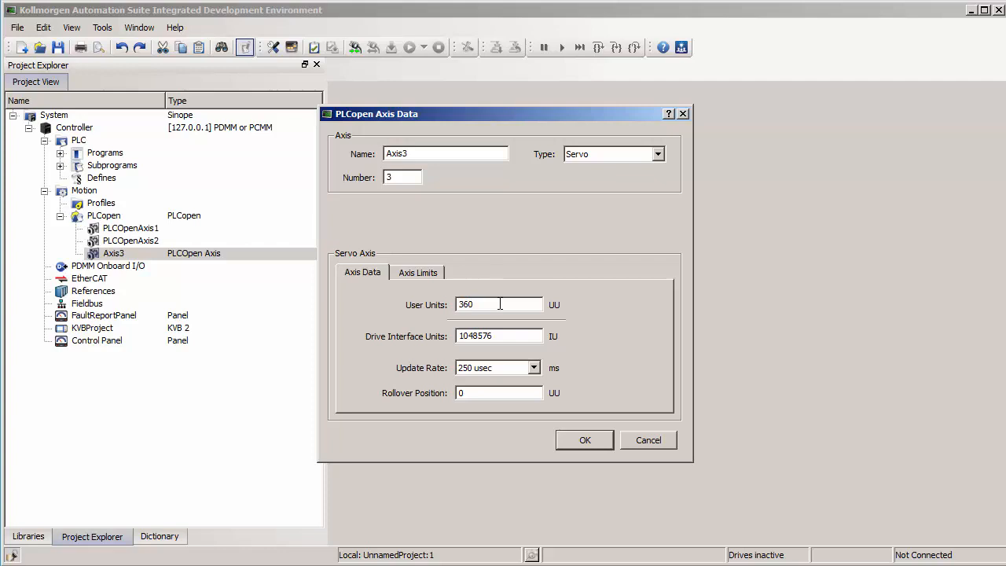
# Step: Set User Units to 55 and append a 0 to Drive Interface Units, making 10485760
pyautogui.press('BackSpace')
pyautogui.press('BackSpace')
pyautogui.press('BackSpace')
pyautogui.write('5')
pyautogui.write('5')
pyautogui.click(531, 338)
pyautogui.write('0')
pyautogui.press('BackSpace')
pyautogui.write('25')
pyautogui.click(515, 338)
pyautogui.write('0')
pyautogui.write('0')
pyautogui.press('F1')
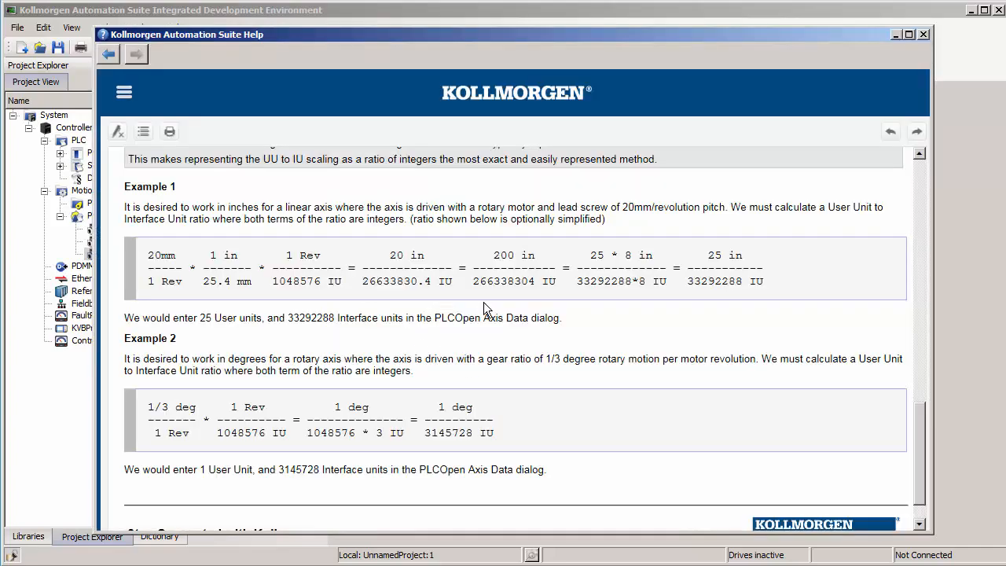
# Step: Read the help's UU-to-IU scaling examples, then return to Axis3's axis data
pyautogui.scroll(1, 509, 319)
pyautogui.scroll(1, 510, 323)
pyautogui.scroll(-1, 511, 323)
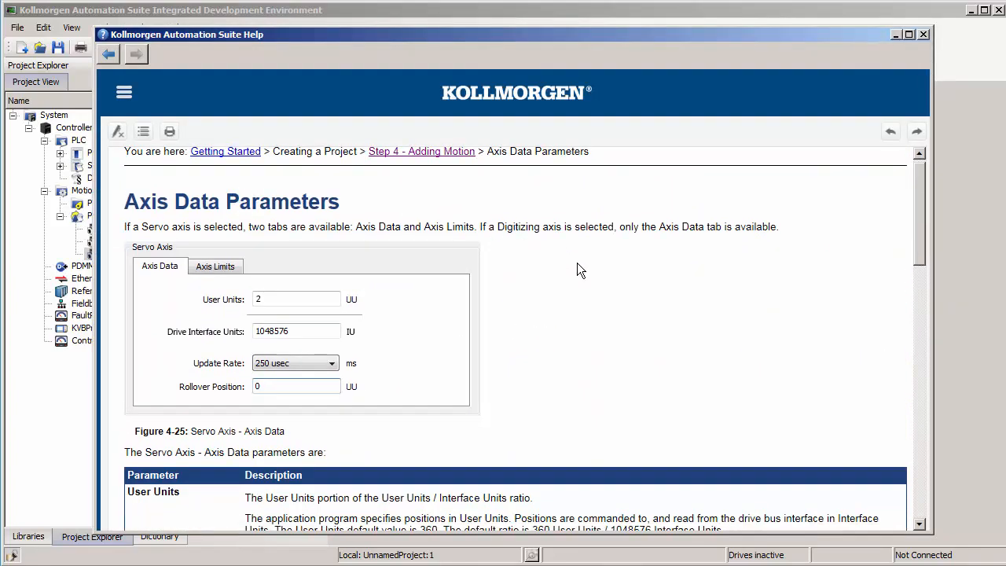
pyautogui.scroll(-5, 577, 268)
pyautogui.scroll(-14, 577, 267)
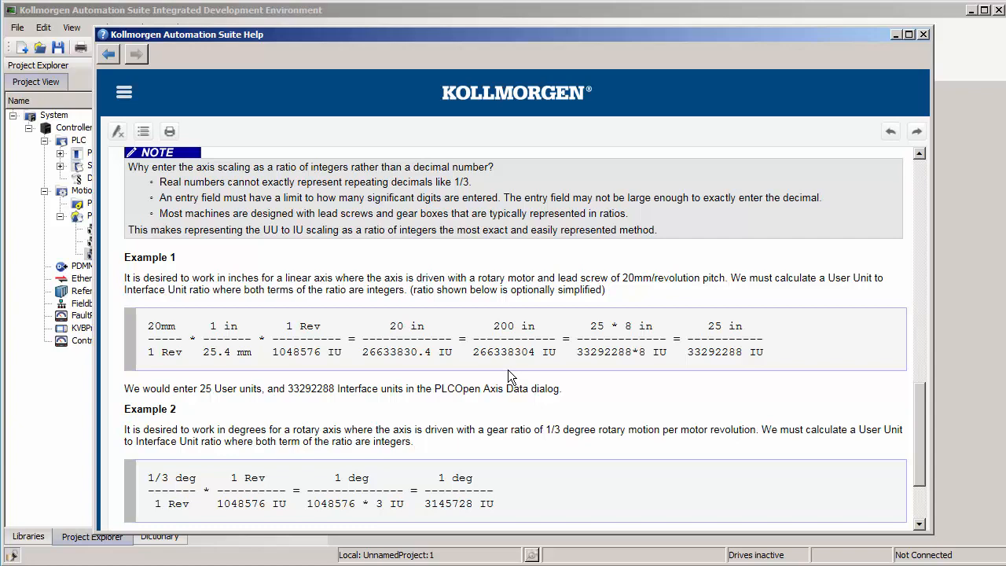
pyautogui.click(943, 356)
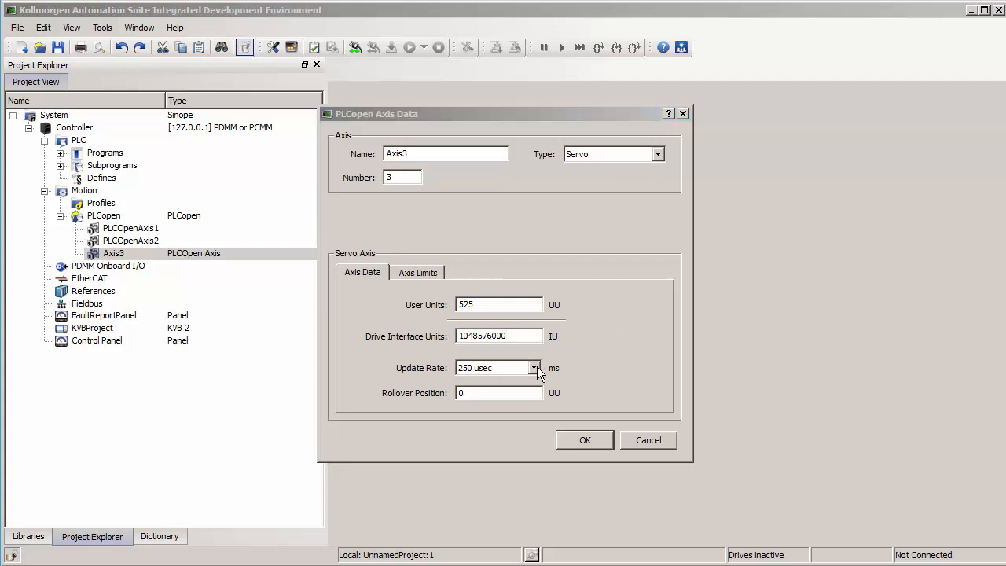
pyautogui.click(537, 366)
pyautogui.click(537, 366)
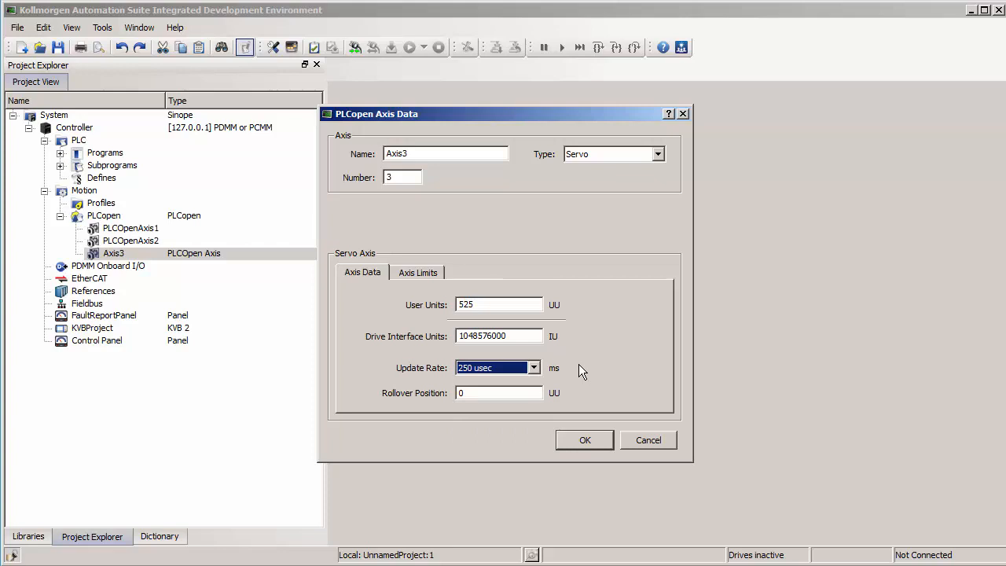
pyautogui.click(536, 368)
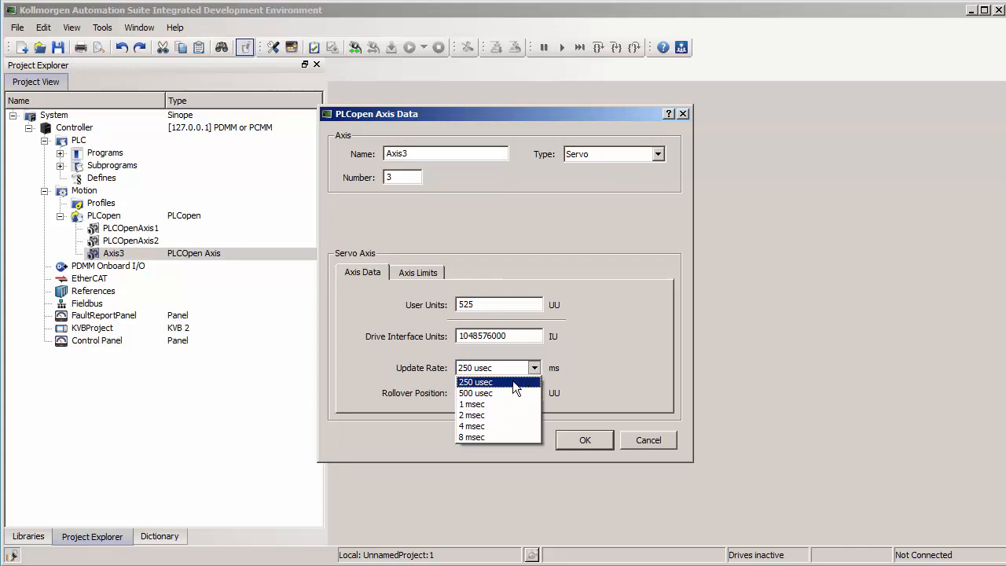
pyautogui.click(515, 383)
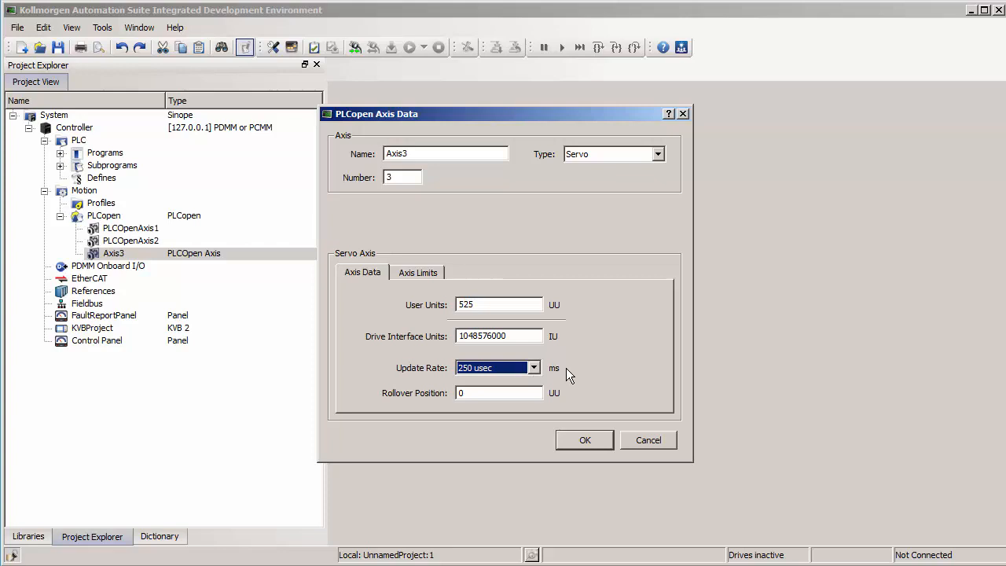
pyautogui.click(533, 368)
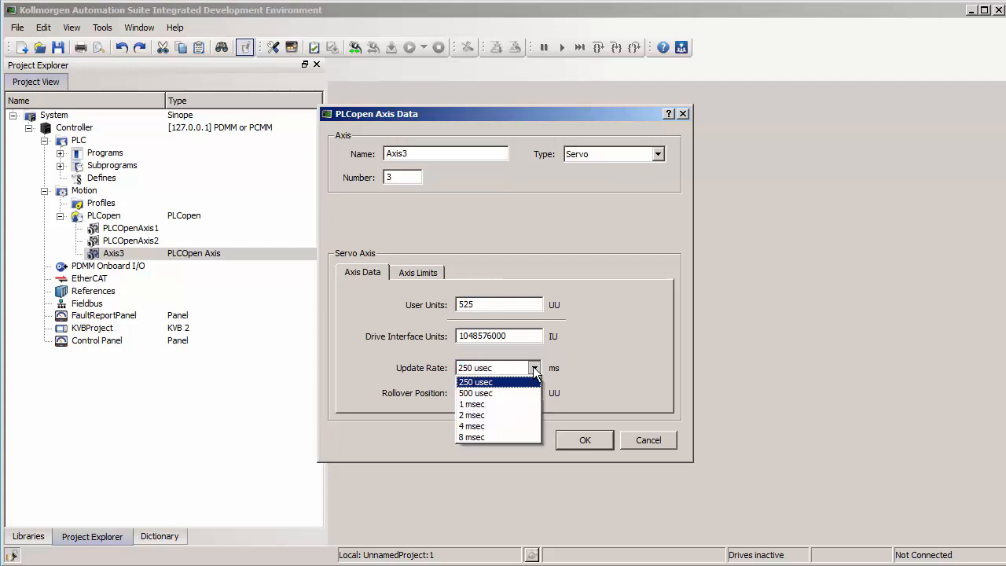
pyautogui.click(570, 356)
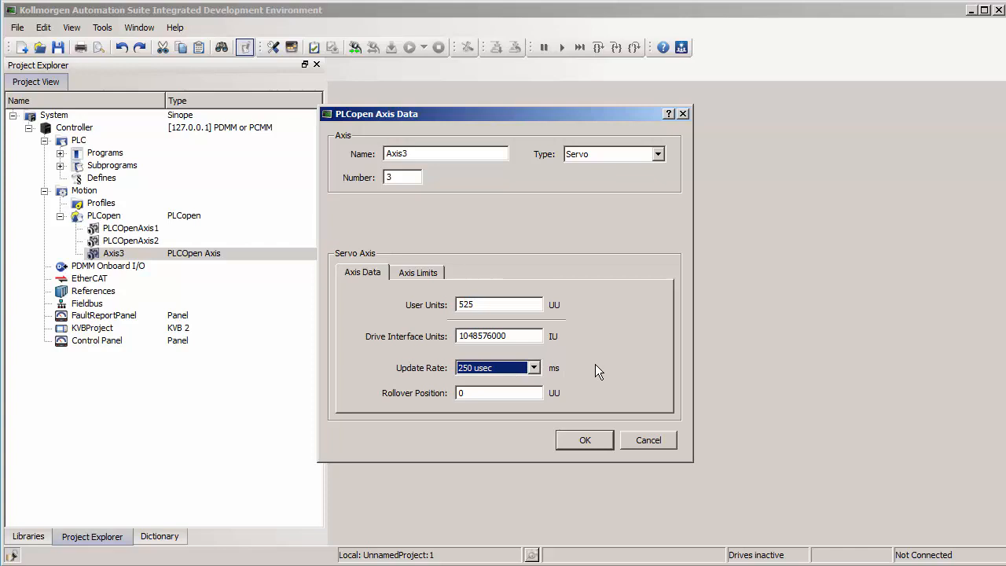
pyautogui.click(519, 392)
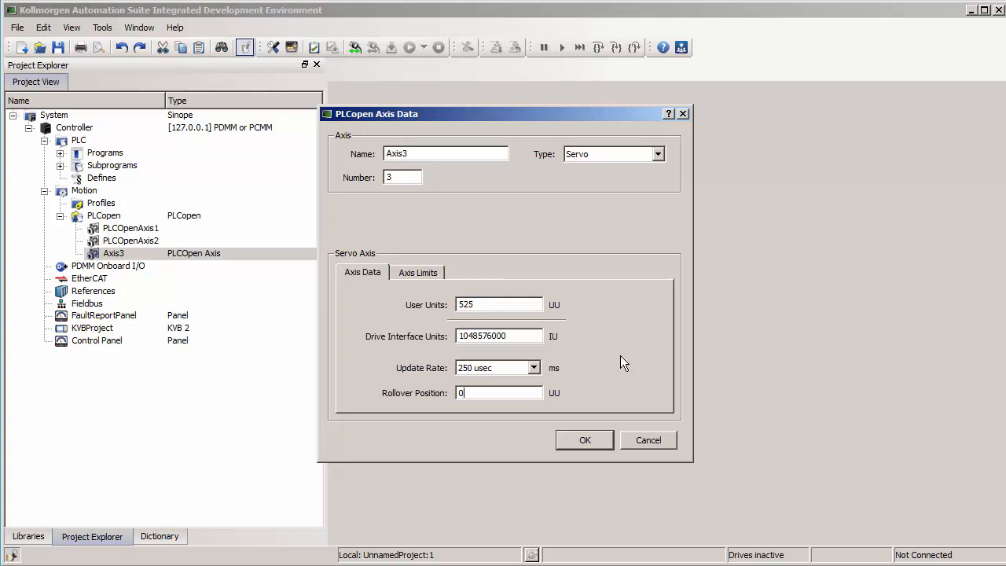
# Step: Set Rollover Position to 360, Drive Interface Units to 1048576 and User Units to 360
pyautogui.press('BackSpace')
pyautogui.write('360')
pyautogui.press('BackSpace')
pyautogui.press('BackSpace')
pyautogui.press('BackSpace')
pyautogui.moveTo(503, 305); pyautogui.dragTo(390, 304)
pyautogui.write('360')
# Step: Confirm Axis3's settings and show the Dictionary's global variables with wider Name and Type columns
pyautogui.click(585, 439)
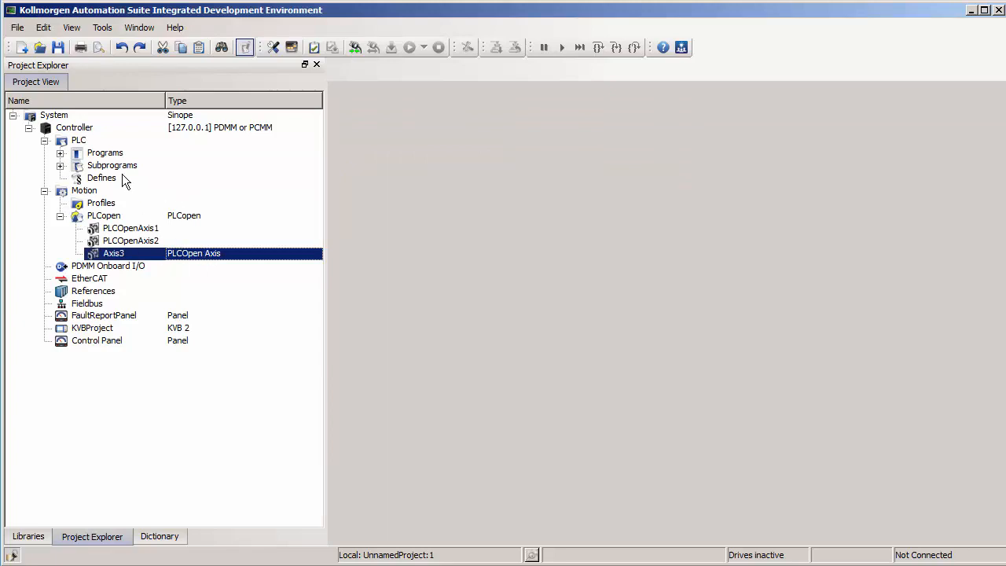
pyautogui.click(160, 536)
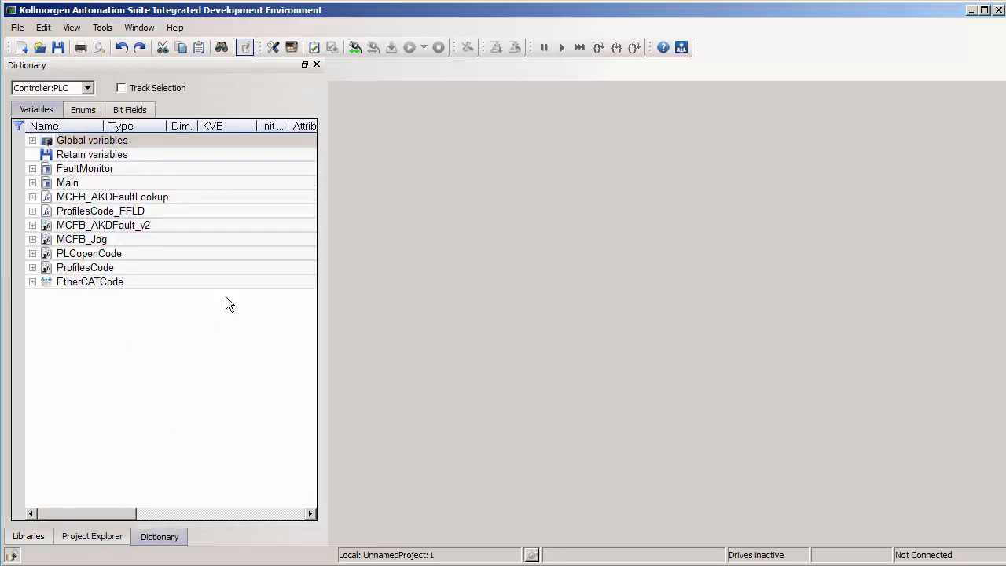
pyautogui.click(31, 140)
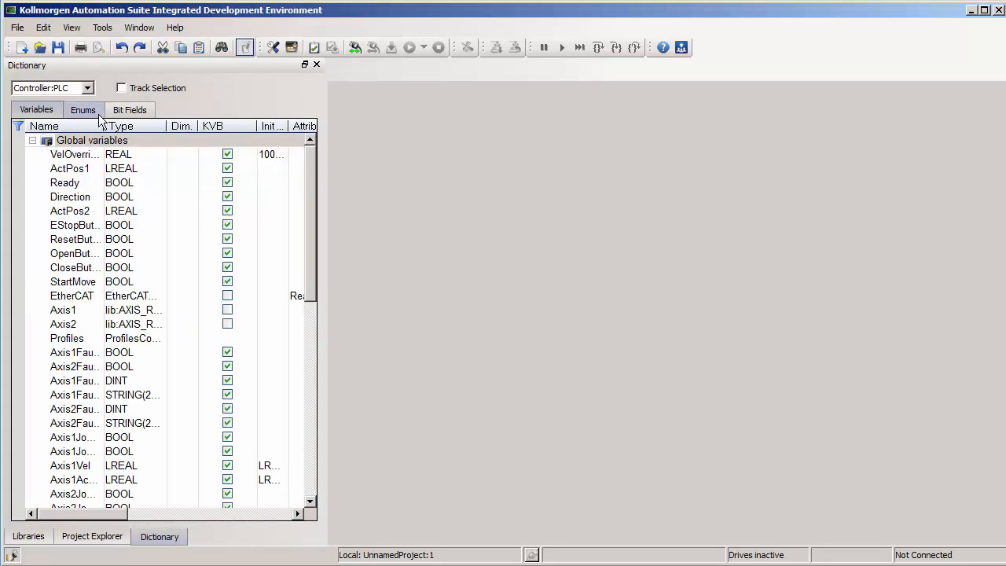
pyautogui.moveTo(103, 126); pyautogui.dragTo(198, 137)
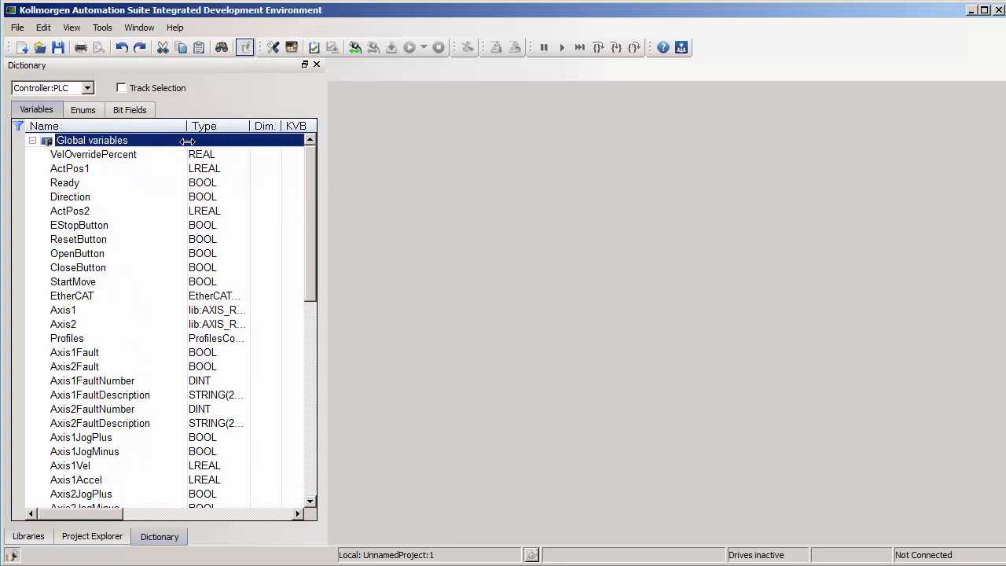
pyautogui.click(87, 314)
pyautogui.click(90, 323)
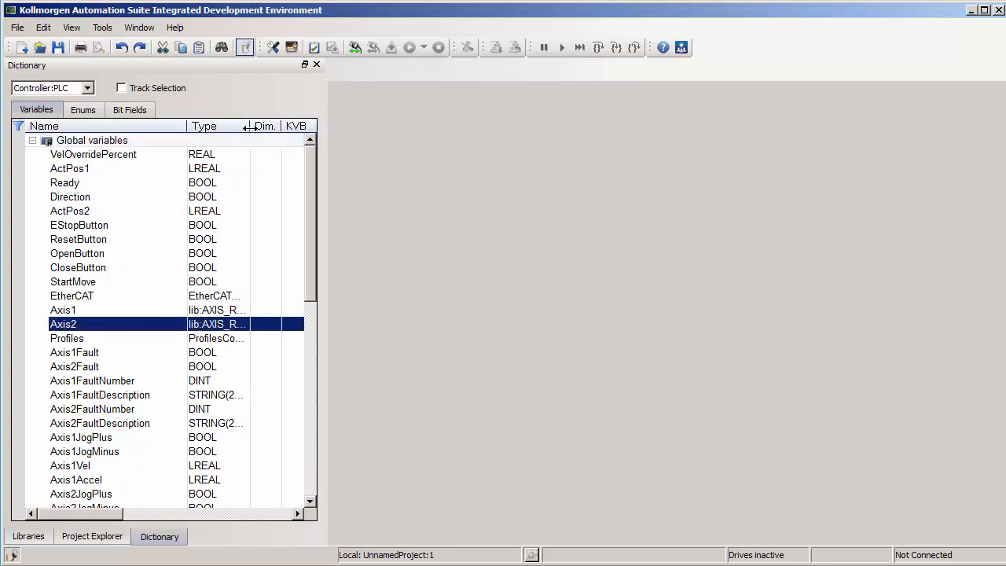
pyautogui.moveTo(248, 128); pyautogui.dragTo(306, 129)
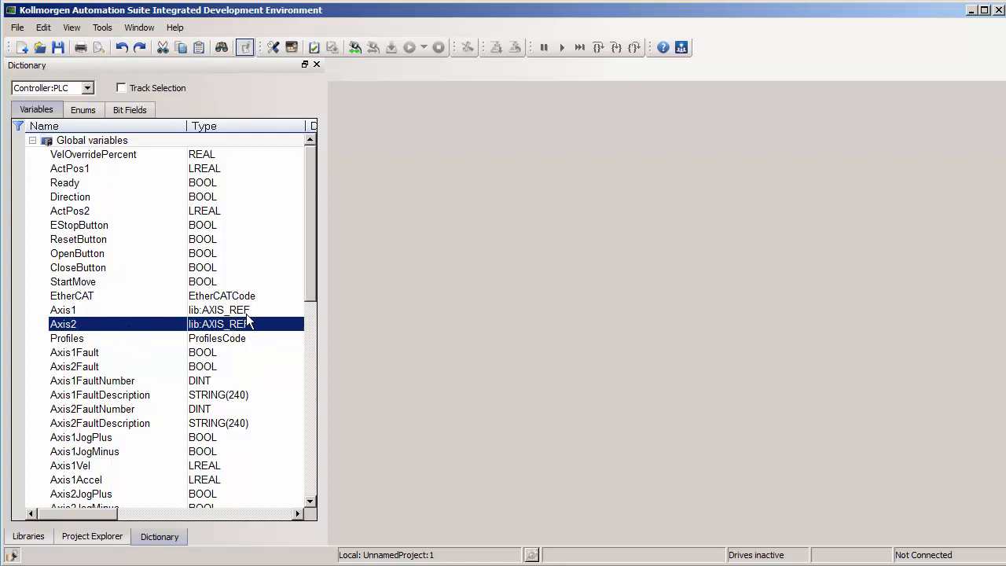
# Step: Copy the Axis2 variable to create the new lib:AXIS_REF variable Axis21
pyautogui.rightClick(174, 327)
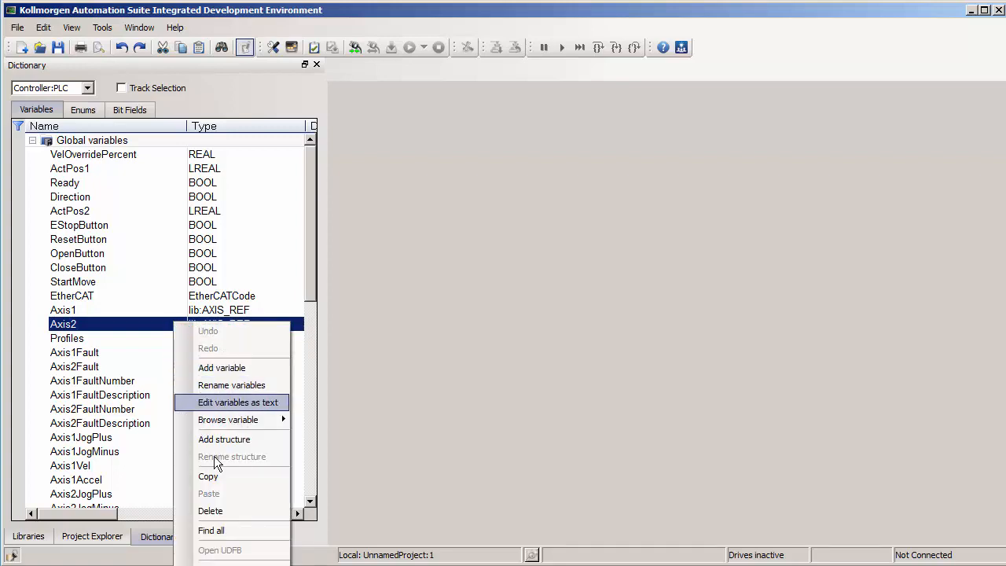
pyautogui.click(221, 476)
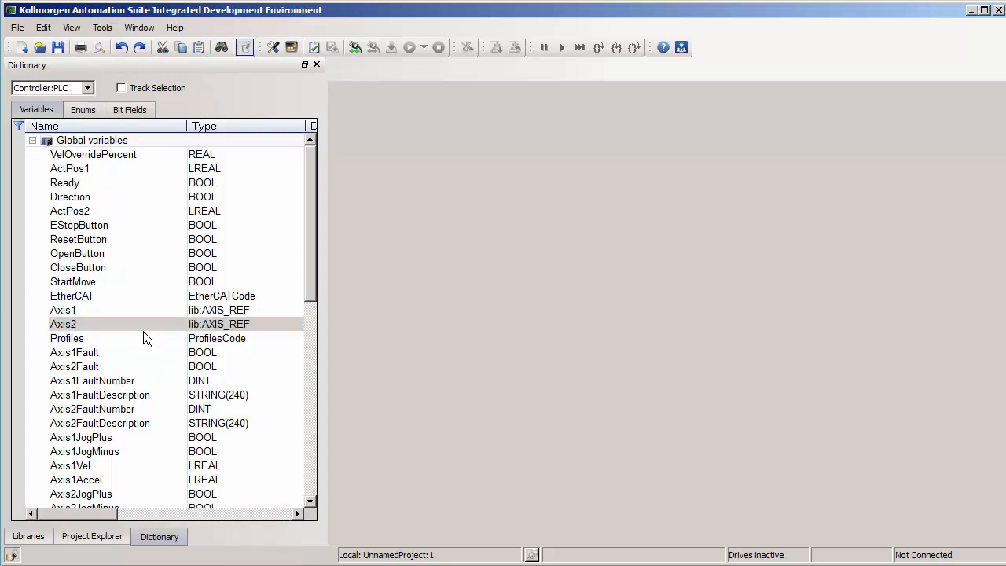
pyautogui.moveTo(311, 290); pyautogui.dragTo(307, 475)
# Step: Rename the copied Axis21 variable to Axis3 and return to the project tree
pyautogui.doubleClick(111, 380)
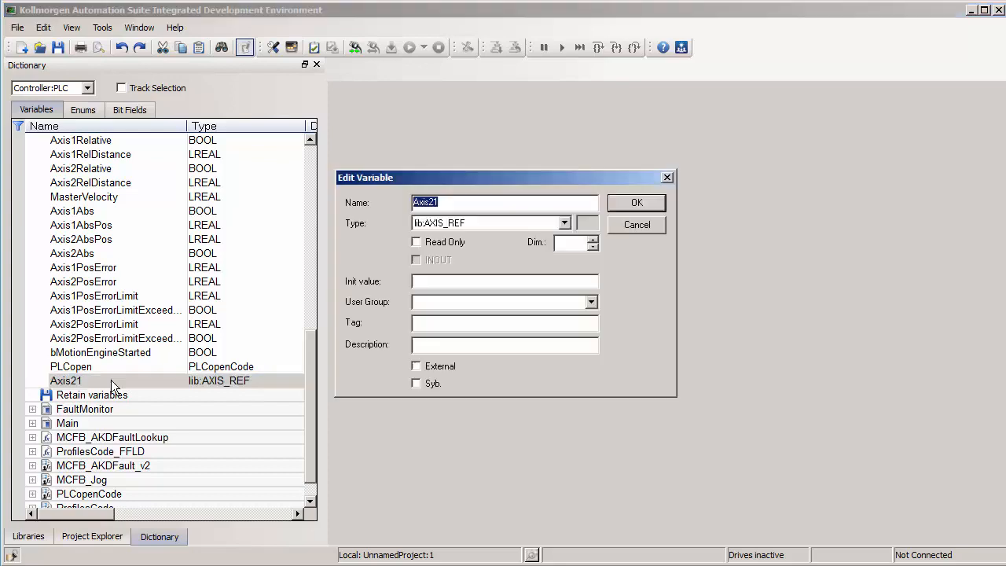
pyautogui.click(484, 202)
pyautogui.press('BackSpace')
pyautogui.press('BackSpace')
pyautogui.write('3')
pyautogui.press('Return')
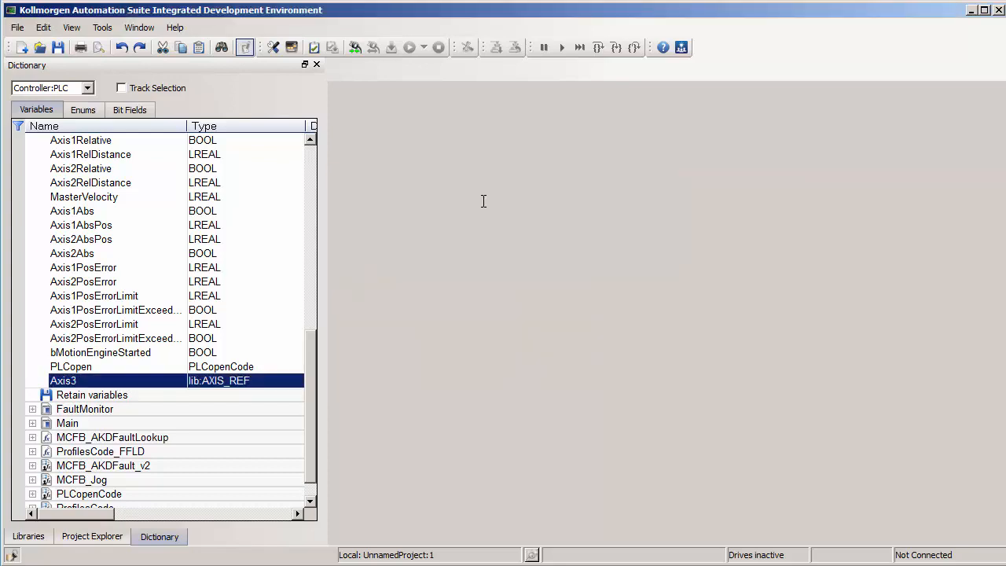
pyautogui.click(83, 538)
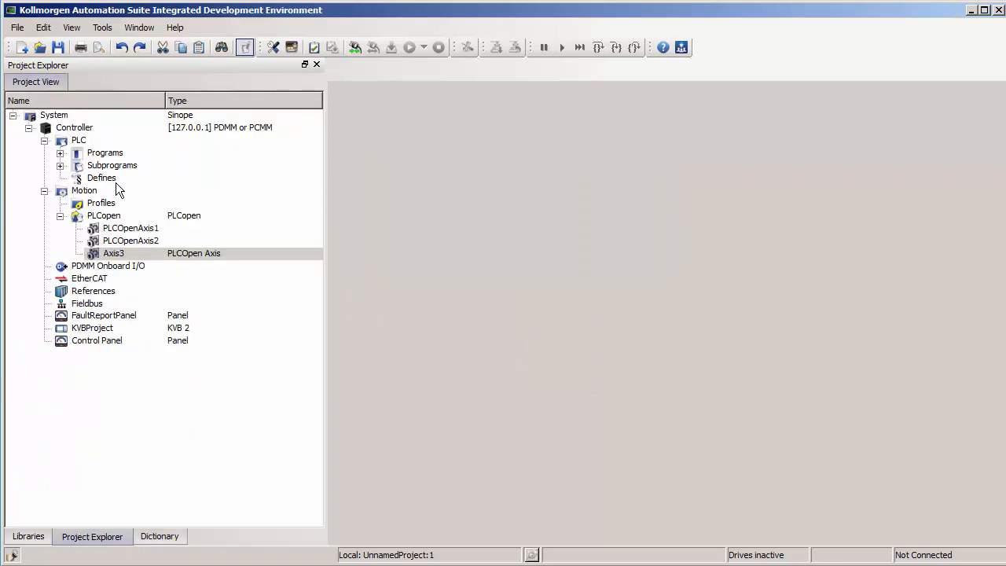
# Step: Open the Main ladder program and widen its columns to show full variable names
pyautogui.click(60, 152)
pyautogui.doubleClick(99, 167)
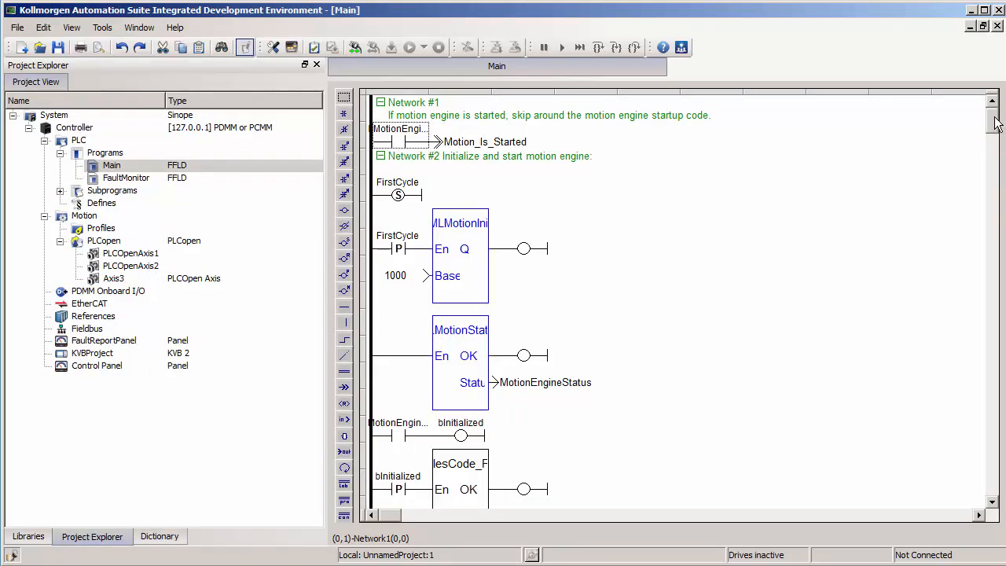
pyautogui.moveTo(995, 119); pyautogui.dragTo(995, 157)
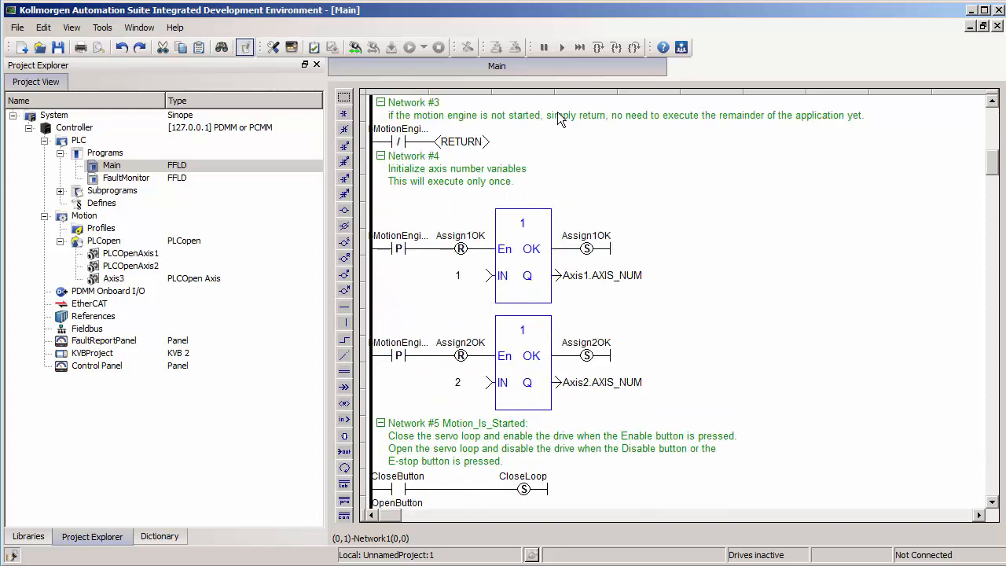
pyautogui.moveTo(555, 91); pyautogui.dragTo(635, 93)
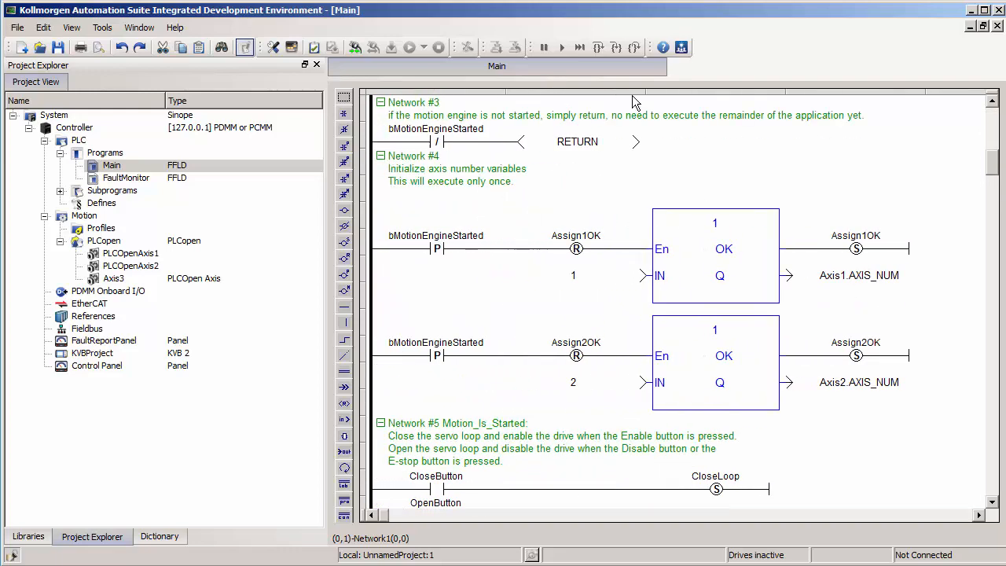
# Step: Select Network #4's Assign2OK rung and insert blank rows above Network #5
pyautogui.click(611, 281)
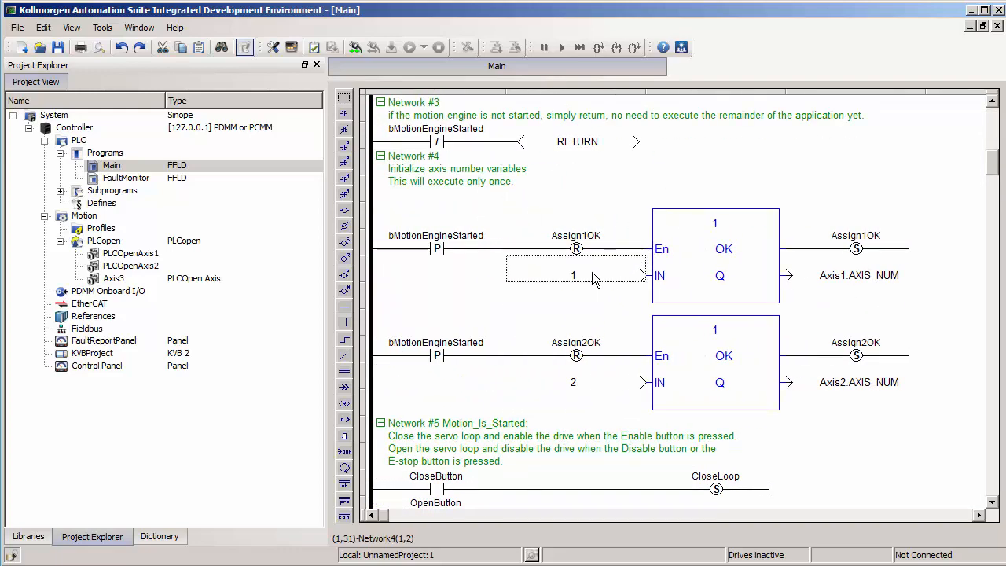
pyautogui.click(858, 276)
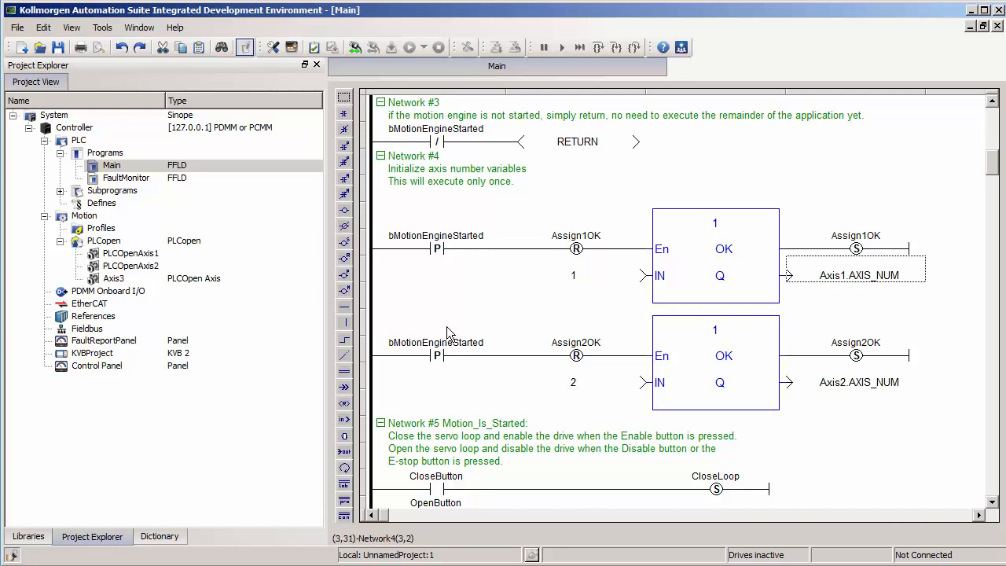
pyautogui.moveTo(448, 335); pyautogui.dragTo(810, 396)
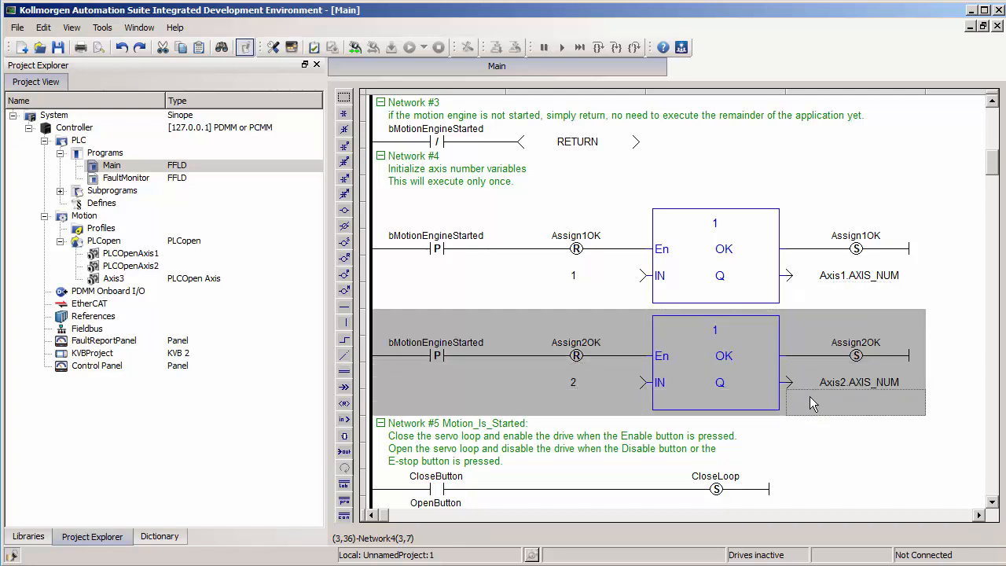
pyautogui.click(408, 428)
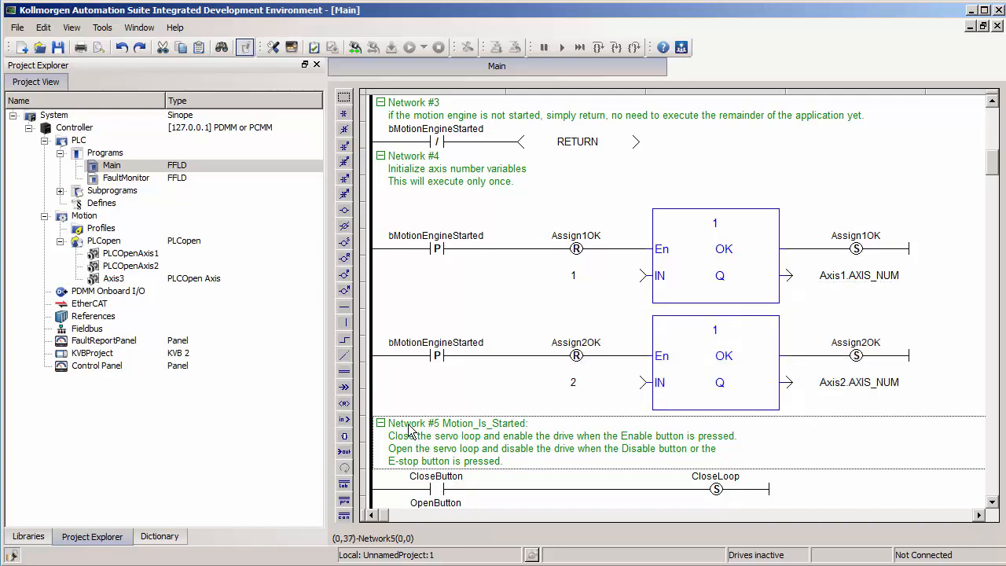
pyautogui.press('Return')
# Step: Paste the Assign2OK rung into the empty row and change its input constant to 3
pyautogui.click(408, 424)
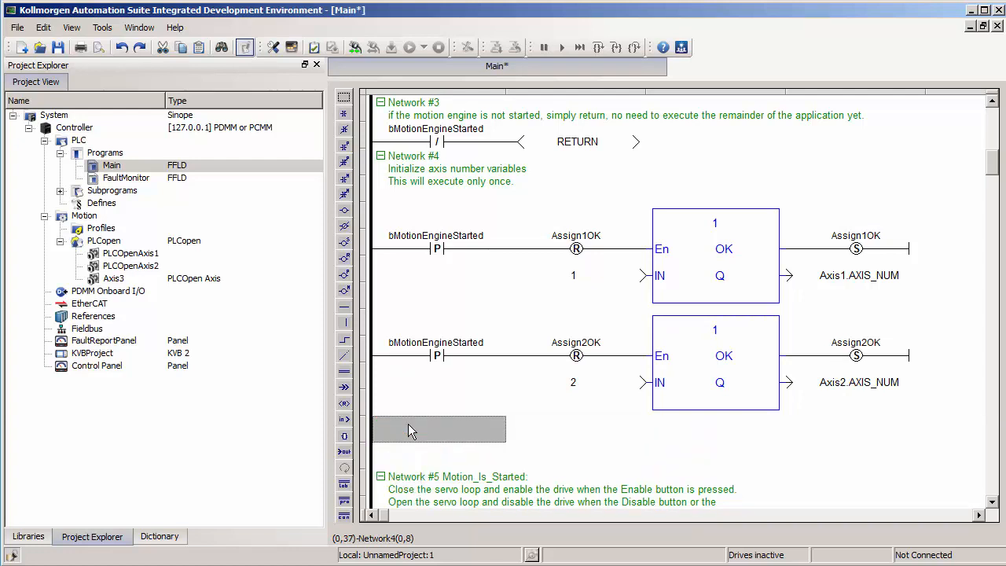
pyautogui.hotkey('ctrl', 'v')
pyautogui.scroll(-3, 568, 434)
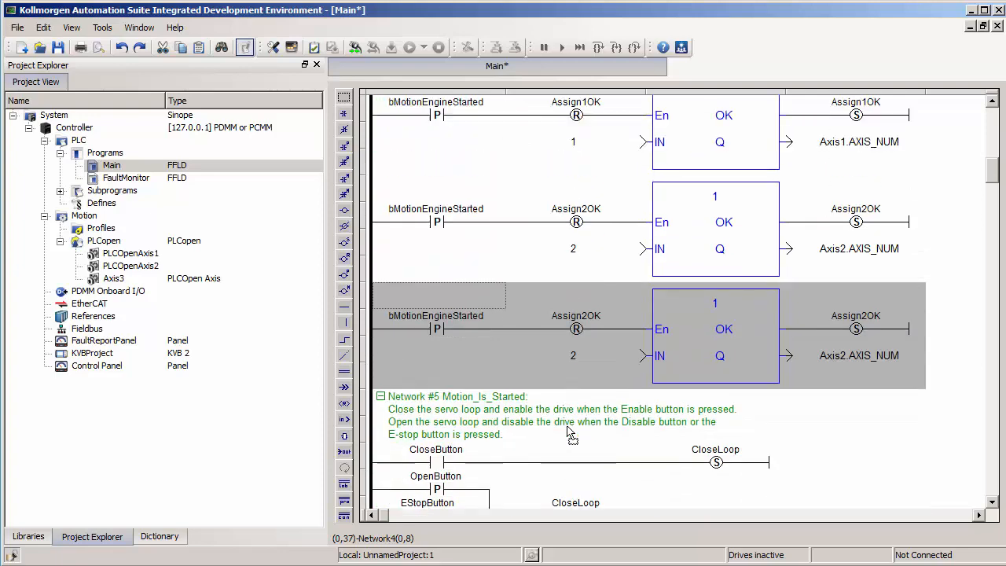
pyautogui.doubleClick(574, 358)
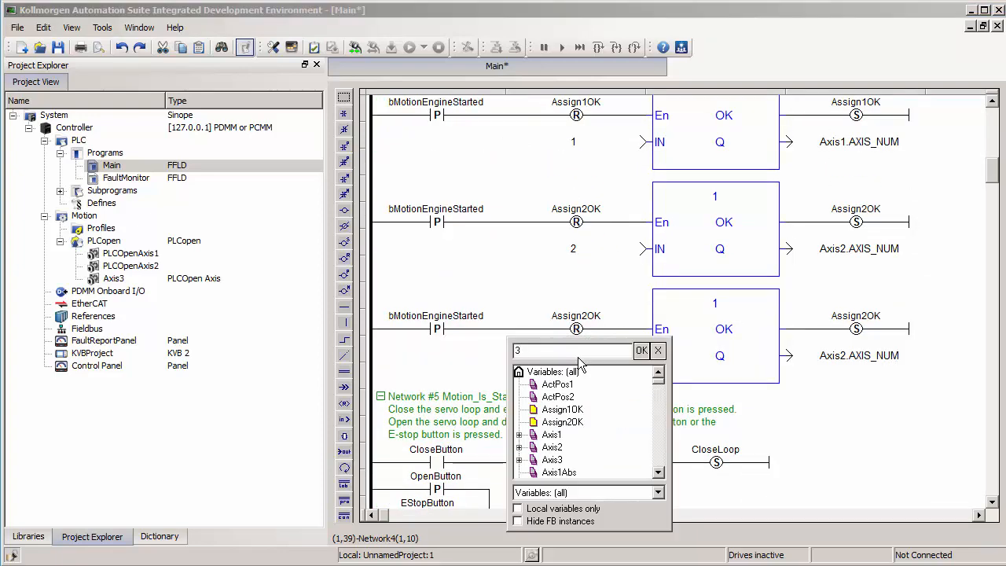
pyautogui.press('Return')
# Step: Set the new rung's output variable to Axis3.AXIS_NUM
pyautogui.doubleClick(819, 359)
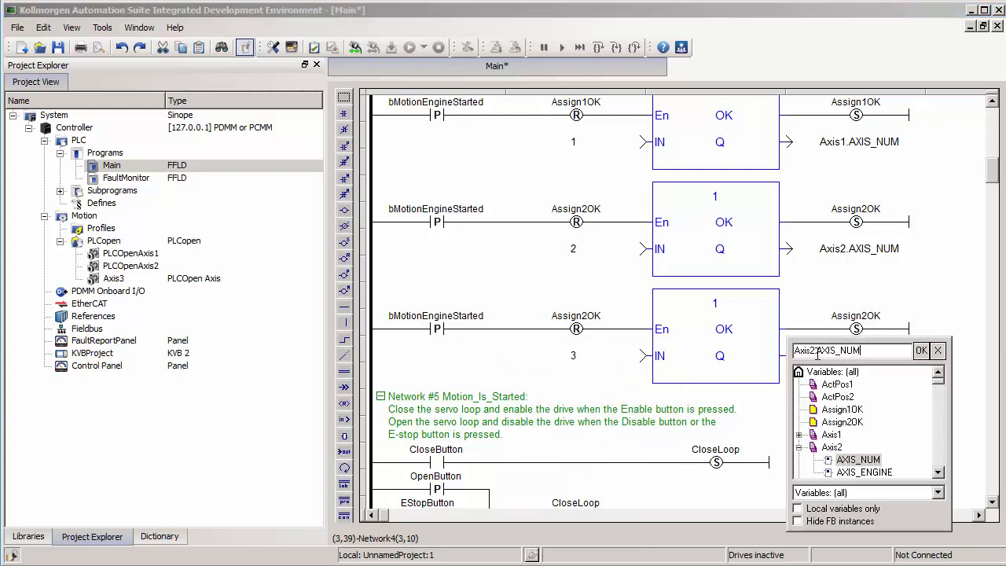
pyautogui.click(938, 472)
pyautogui.click(938, 472)
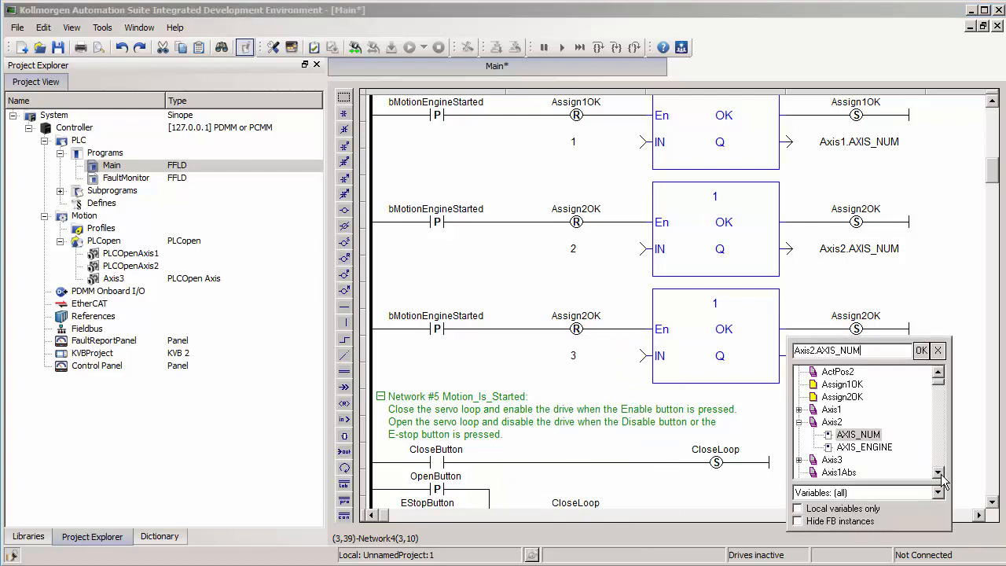
pyautogui.scroll(-1, 805, 470)
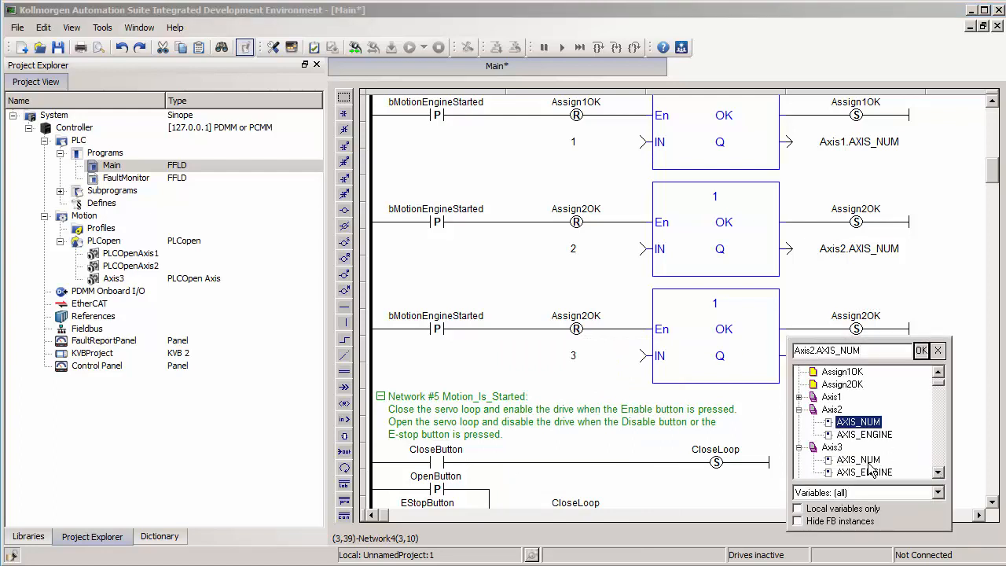
pyautogui.doubleClick(869, 462)
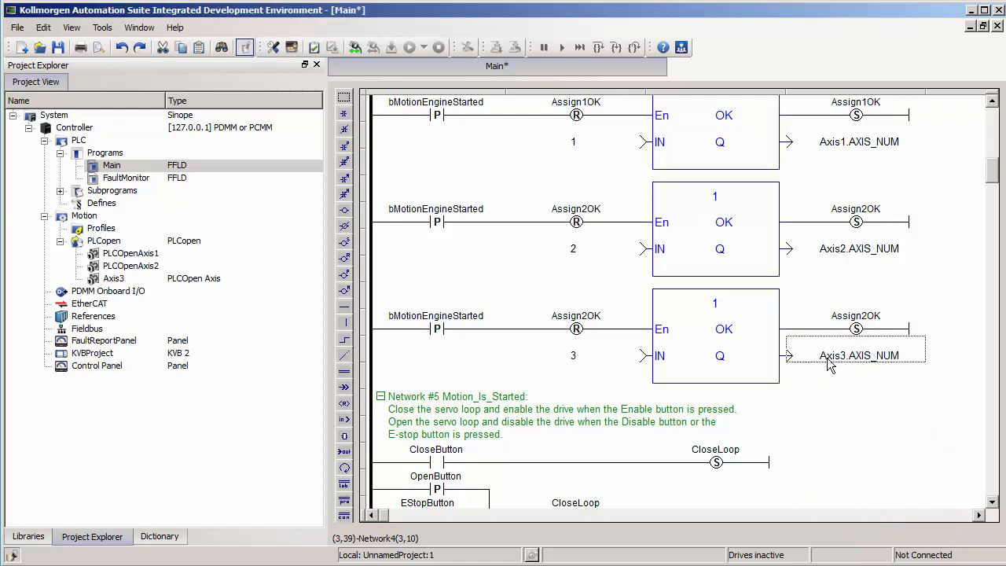
pyautogui.click(878, 360)
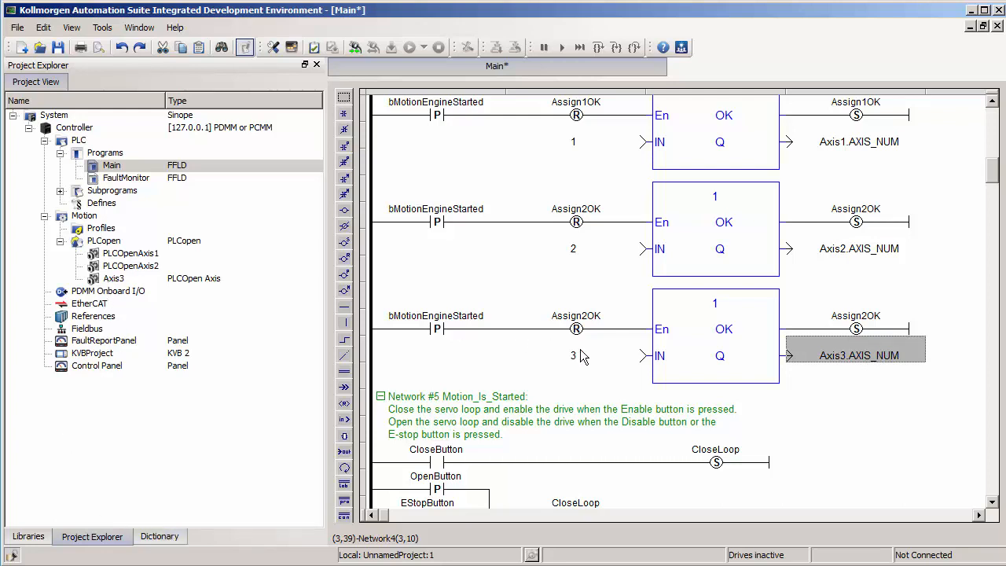
pyautogui.doubleClick(116, 280)
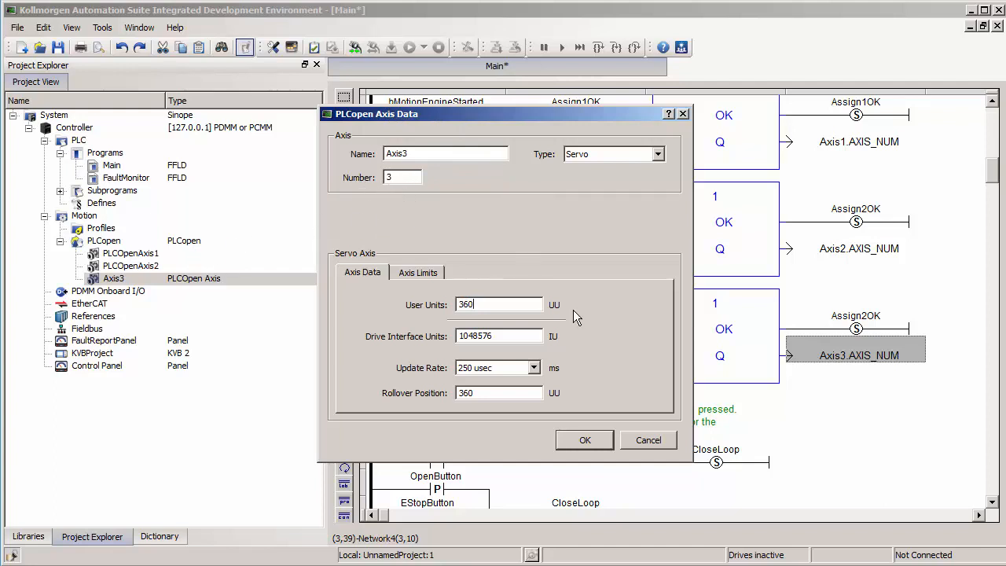
pyautogui.click(585, 440)
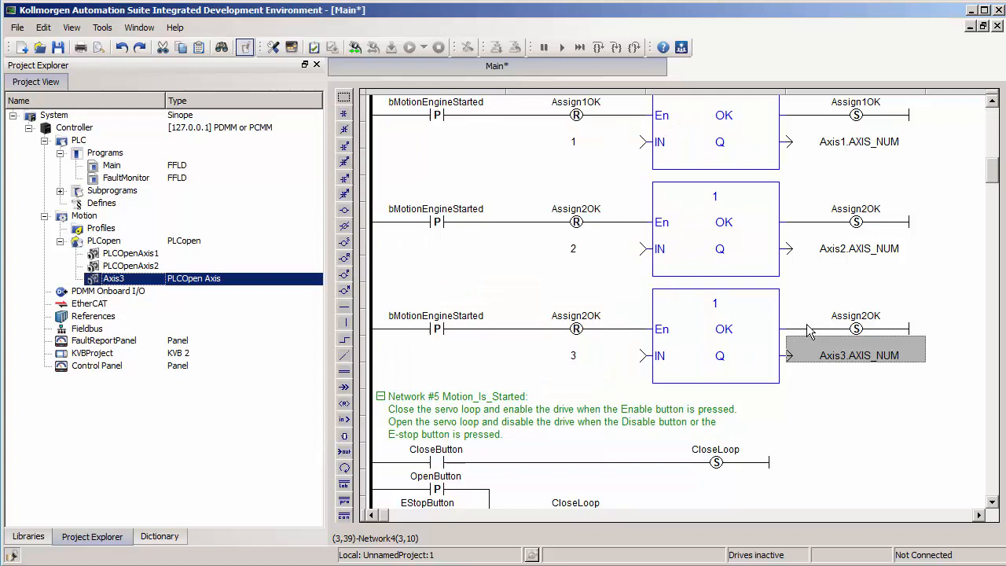
pyautogui.click(608, 360)
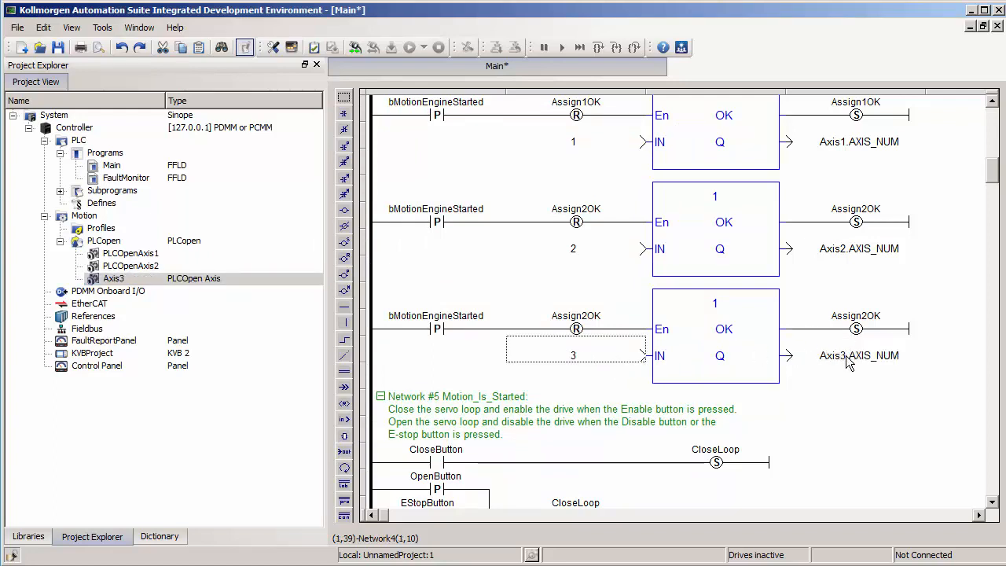
pyautogui.click(894, 362)
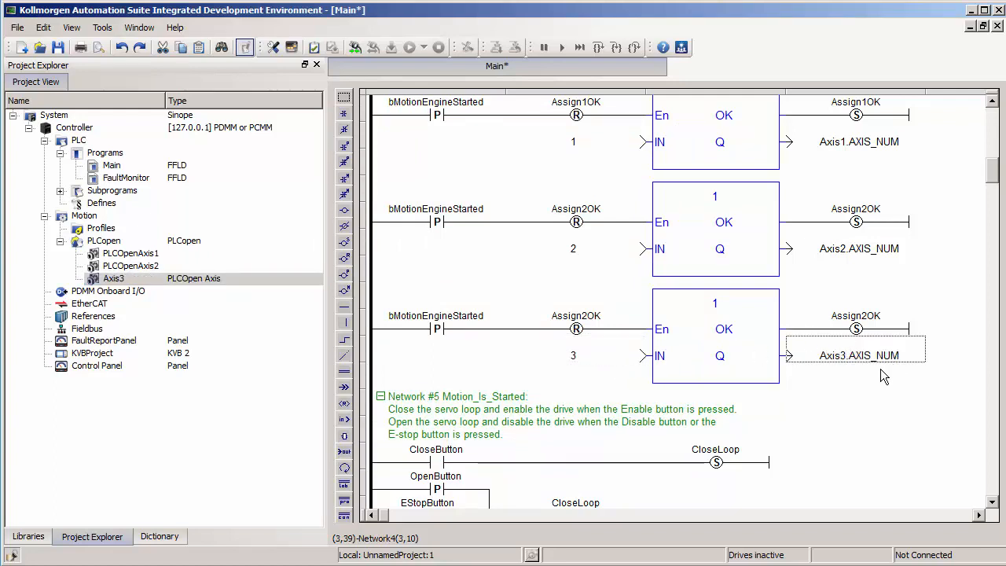
# Step: Show the variable dictionary, select Axis3, and reselect the constant 3 input
pyautogui.click(159, 536)
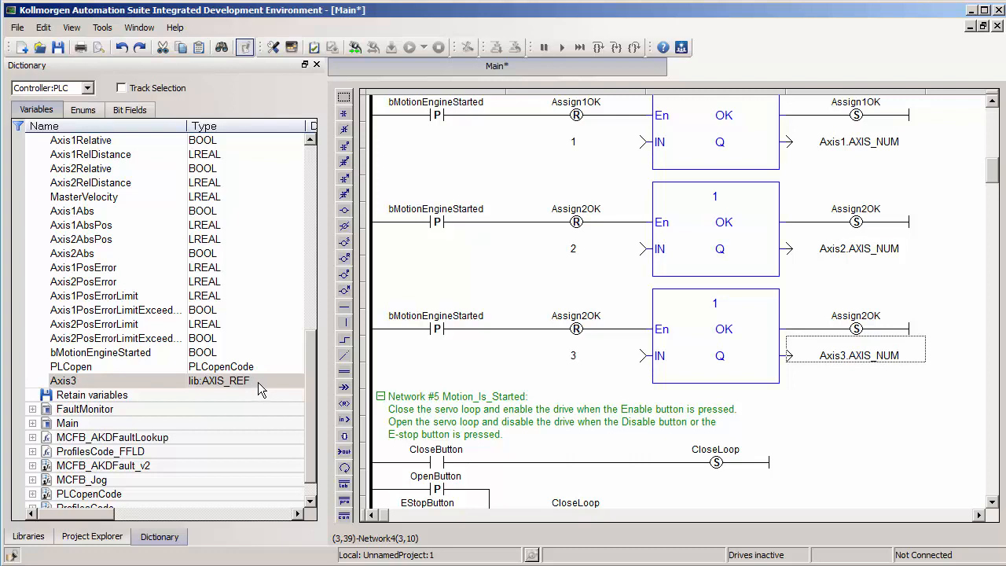
pyautogui.click(225, 386)
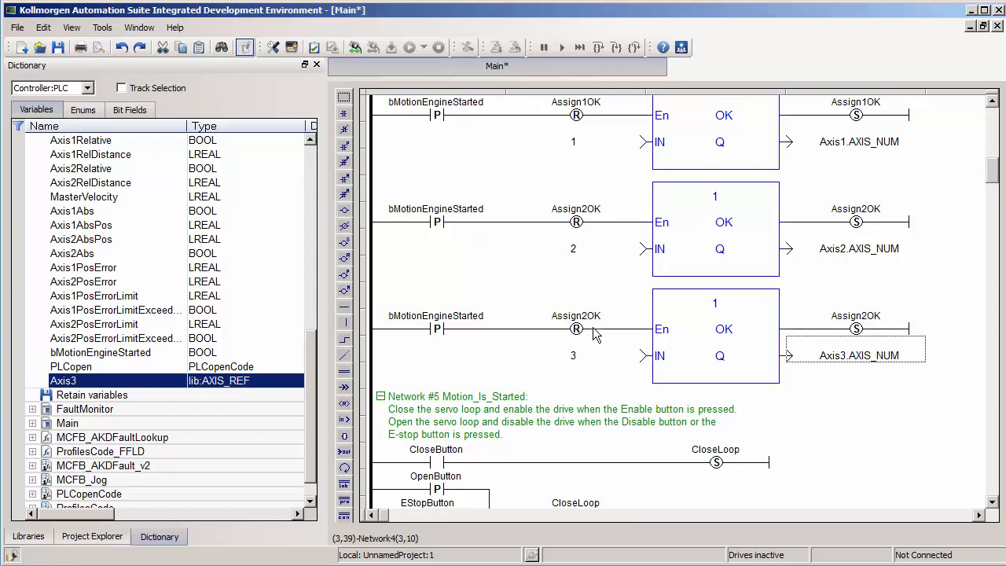
pyautogui.click(594, 356)
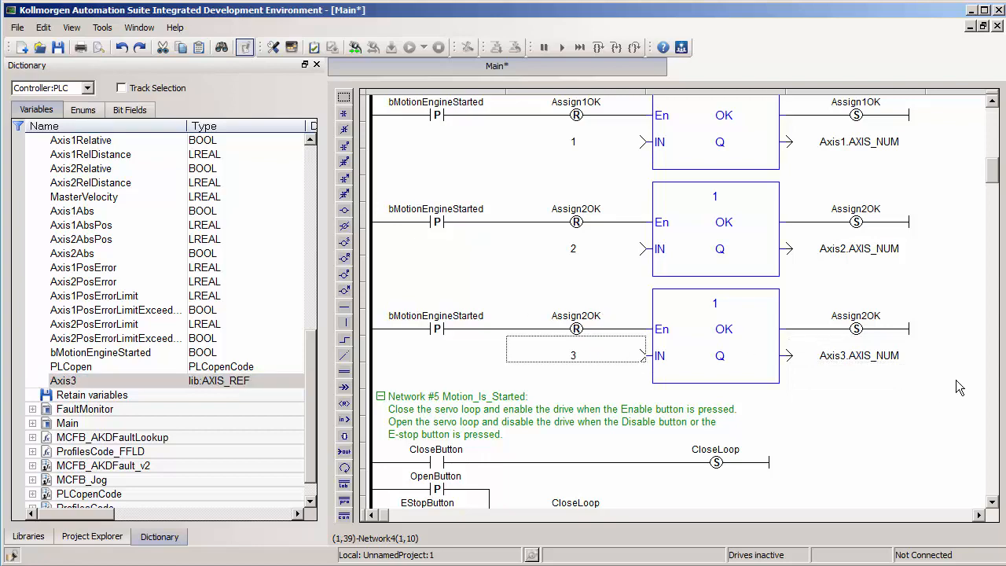
# Step: Scroll the ladder down to Network #6 and select the MC_Power block's Axis1 input
pyautogui.moveTo(994, 180); pyautogui.dragTo(995, 207)
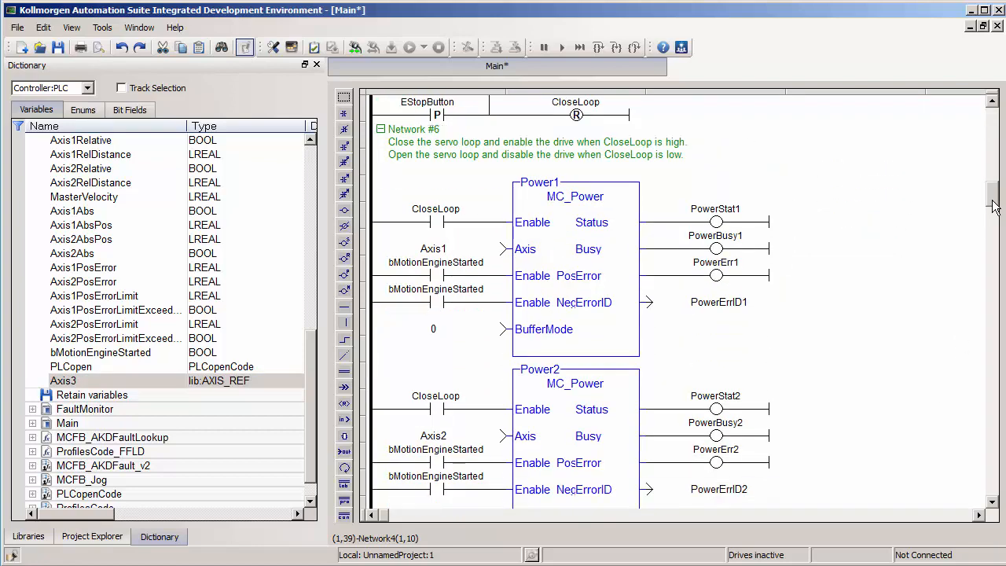
pyautogui.click(495, 249)
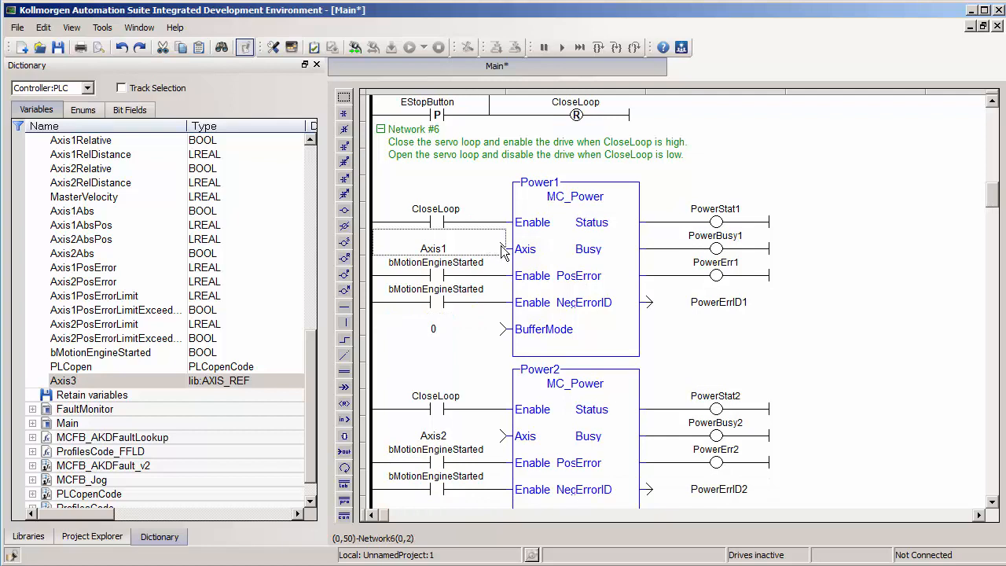
pyautogui.moveTo(559, 260)
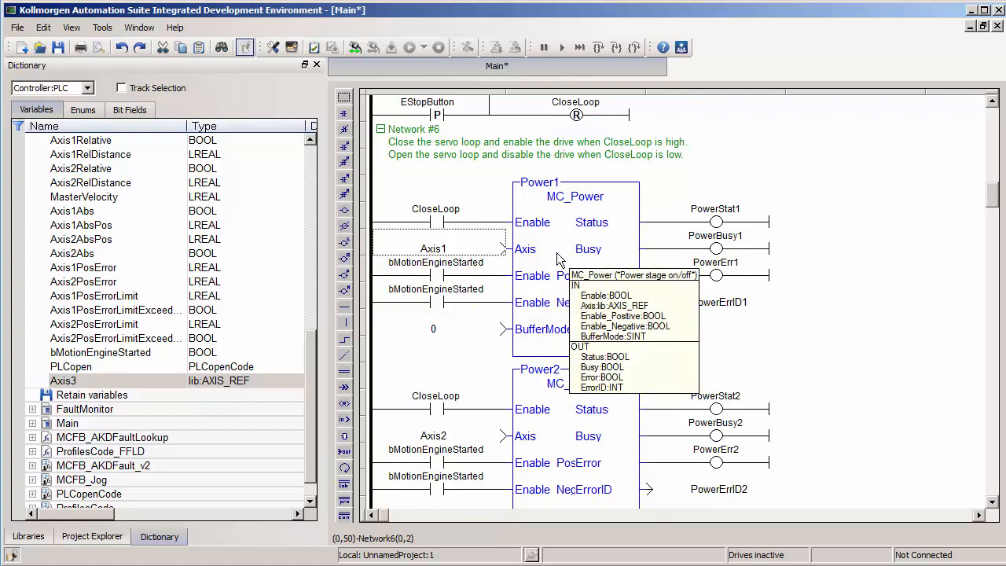